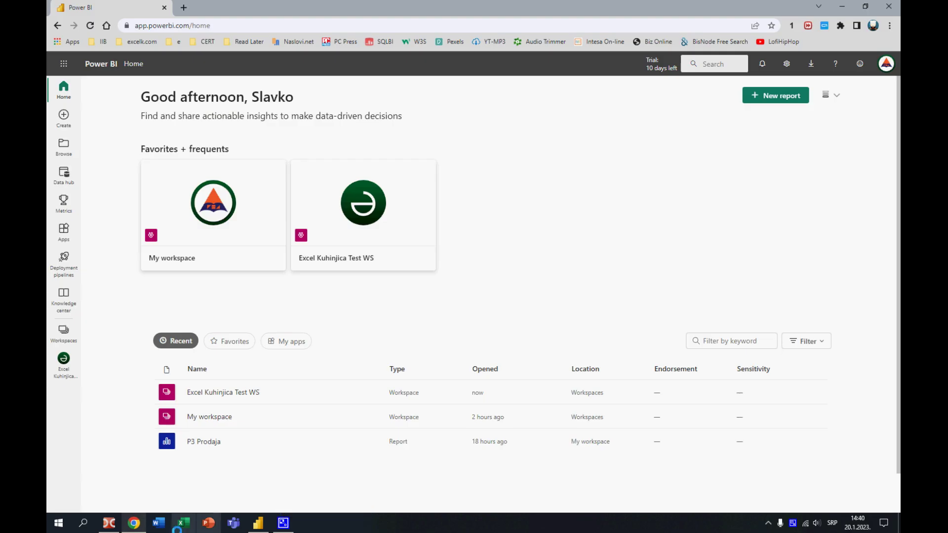
# Step: Start a new dataflow in the Excel Kuhinjica Test WS workspace by defining new tables
pyautogui.click(64, 362)
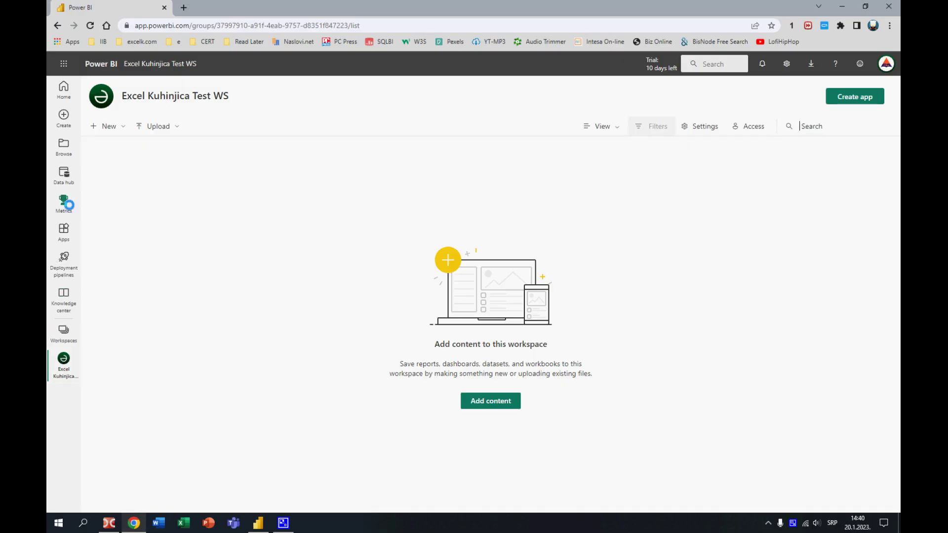
pyautogui.click(110, 126)
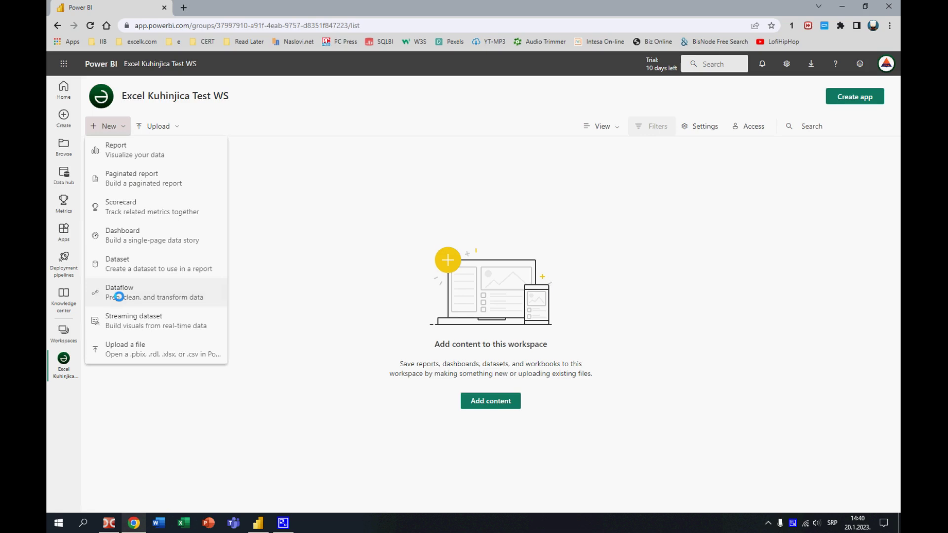
pyautogui.click(119, 296)
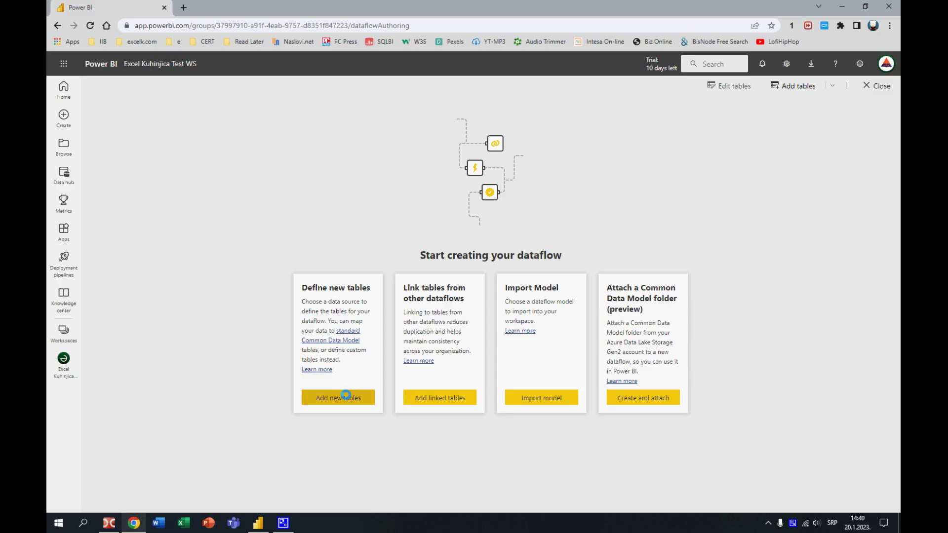
pyautogui.click(346, 398)
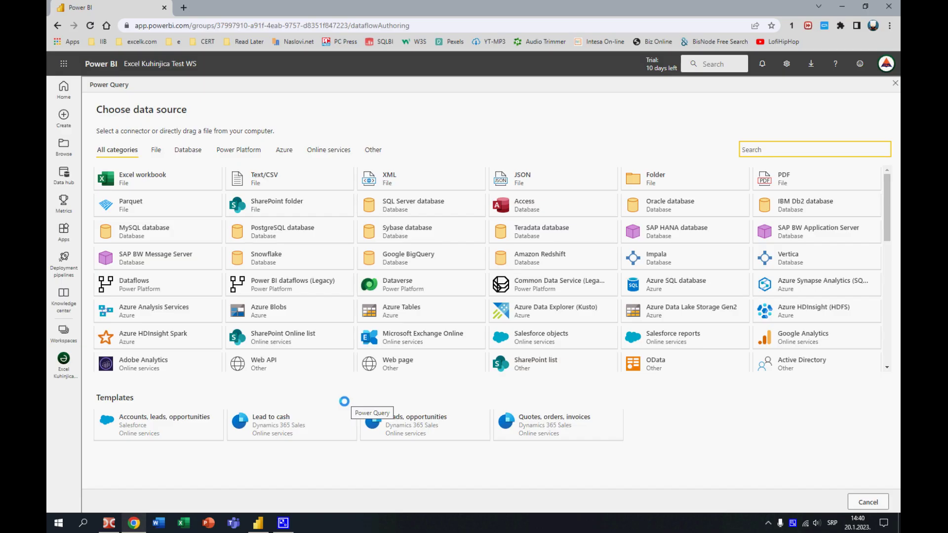
# Step: Connect to the Excel workbook SalesDS.xlsx on OneDrive and bring its Sales table into Power Query for transformation
pyautogui.click(138, 182)
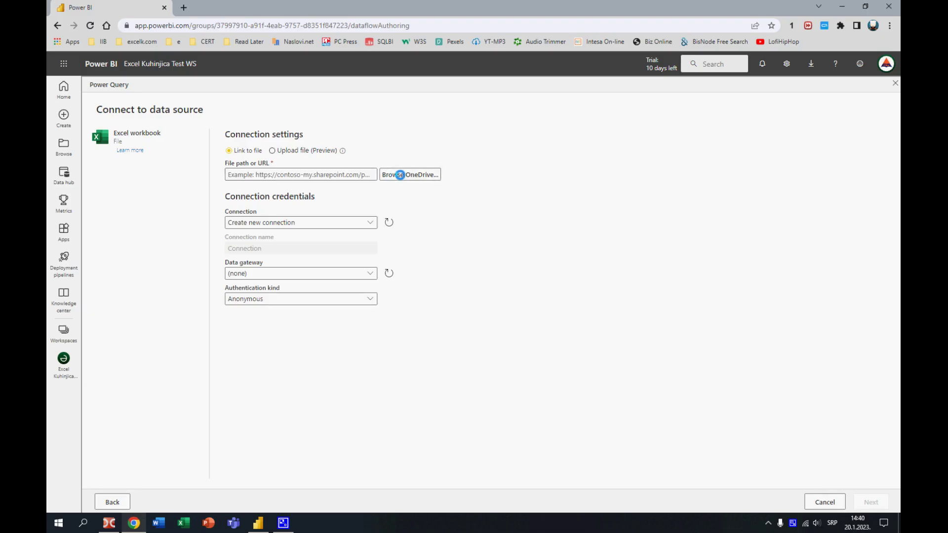
pyautogui.click(400, 175)
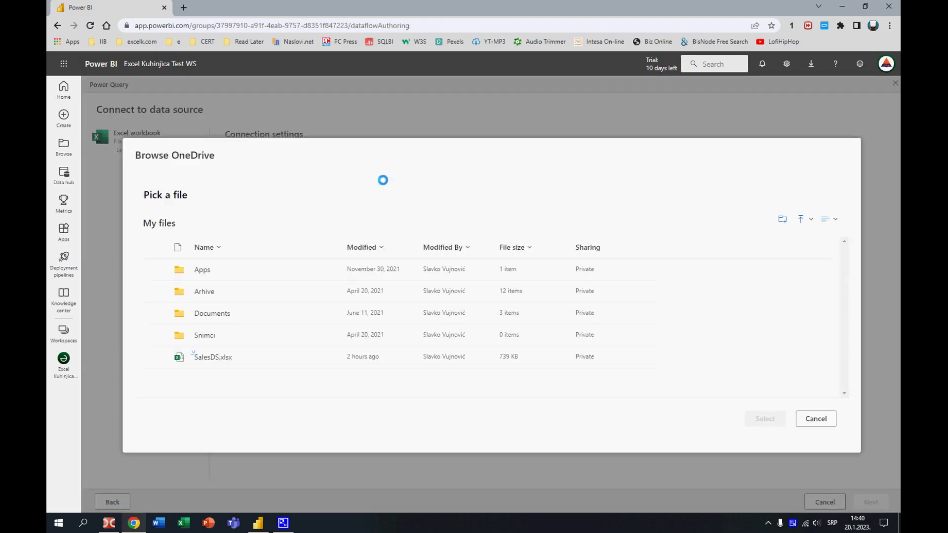
pyautogui.click(220, 358)
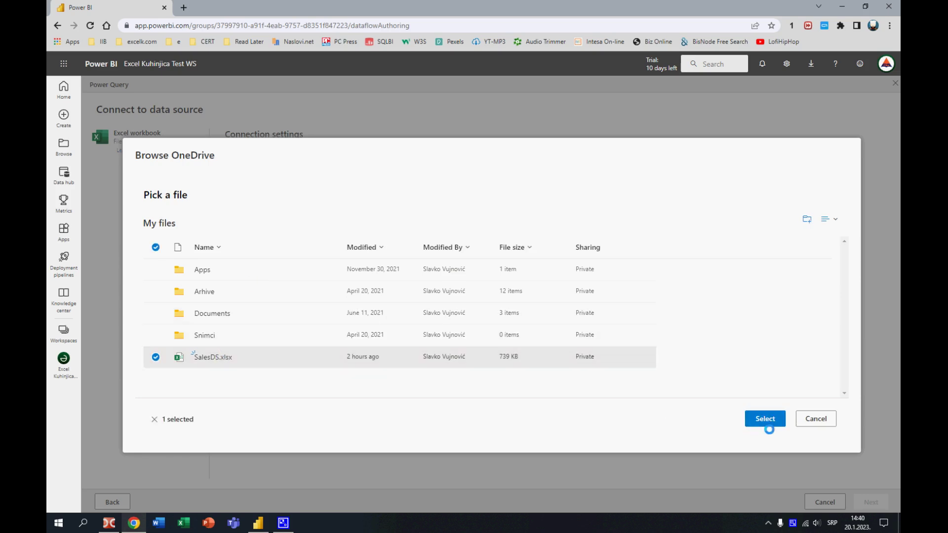
pyautogui.click(766, 419)
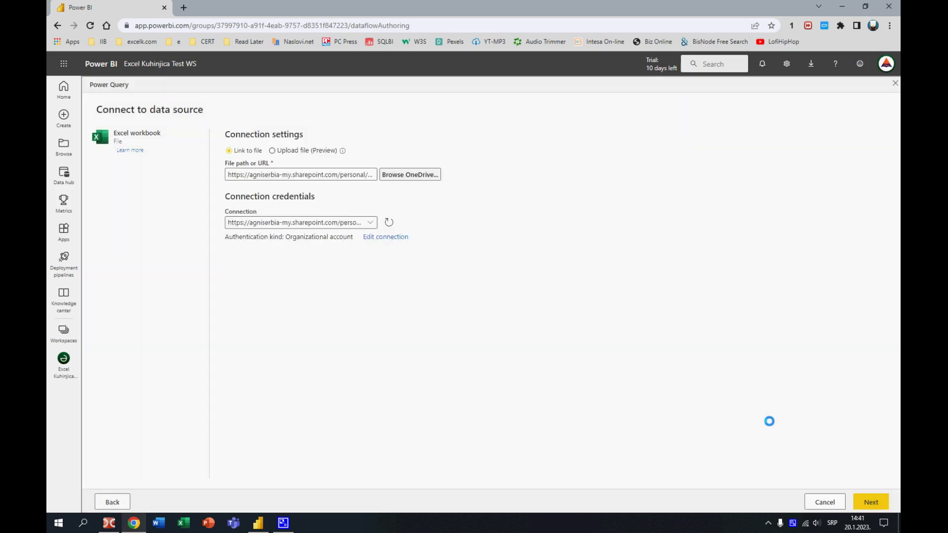
pyautogui.click(869, 502)
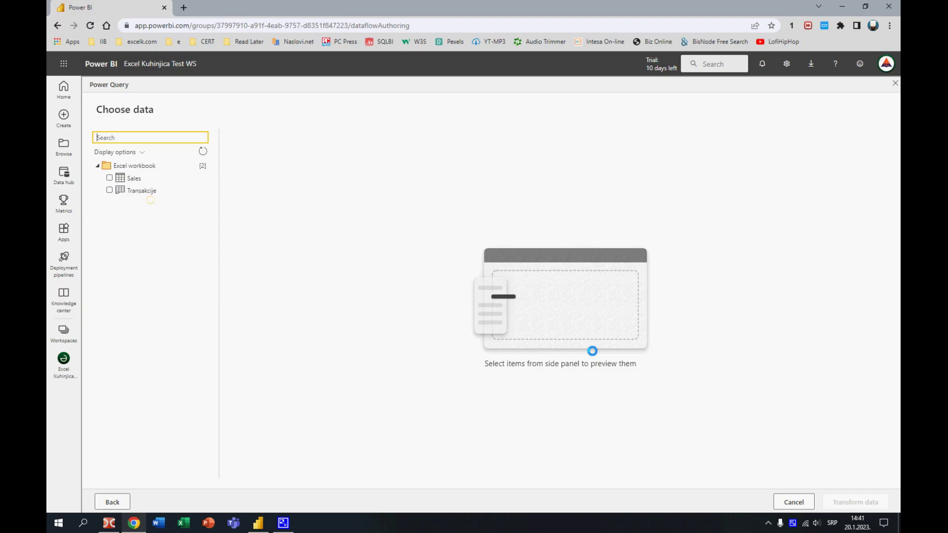
pyautogui.click(109, 178)
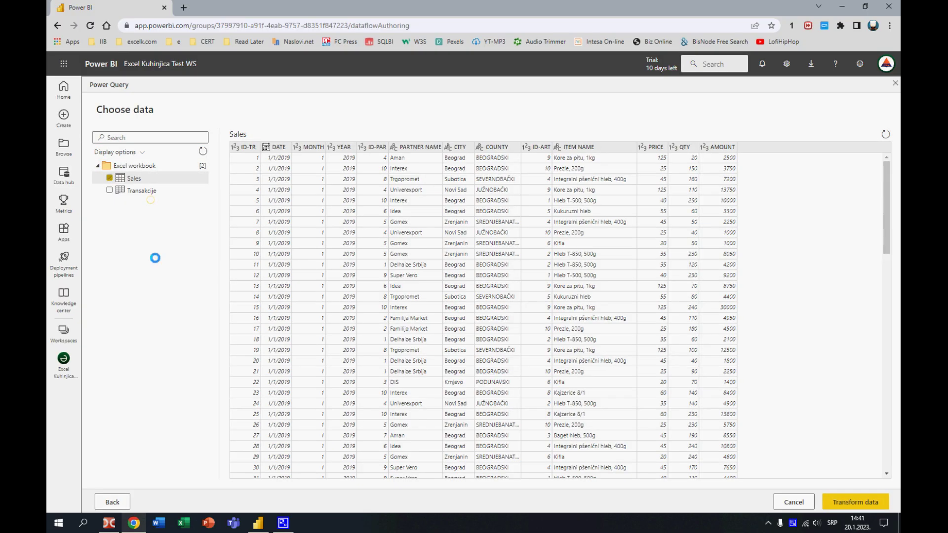
pyautogui.click(840, 498)
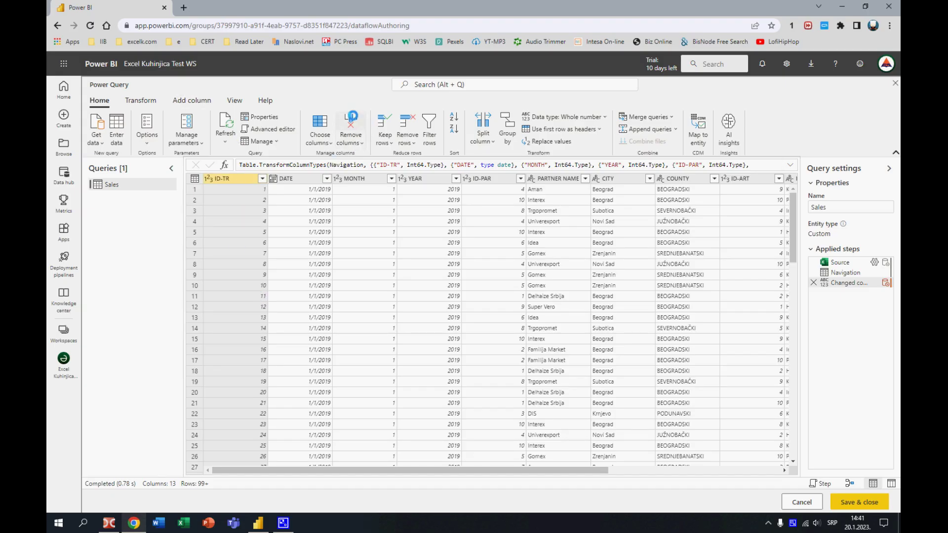
# Step: Remove the ID-TR, ID-PAR and ID-ART columns from the Sales query
pyautogui.click(351, 116)
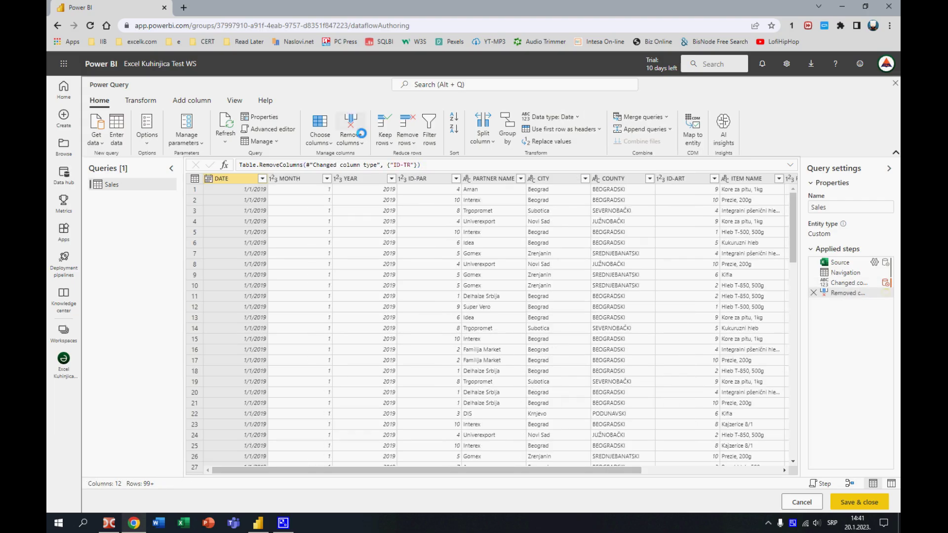
pyautogui.click(430, 178)
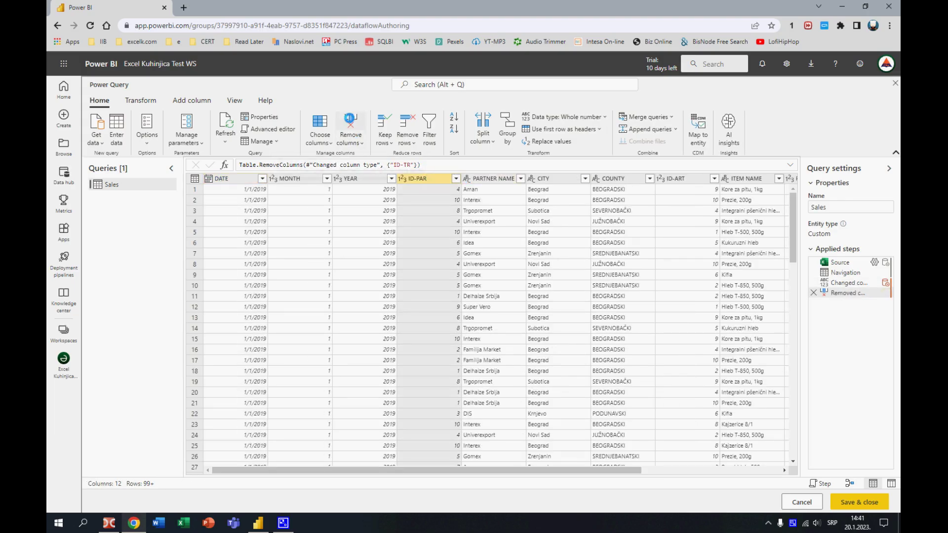
pyautogui.click(349, 119)
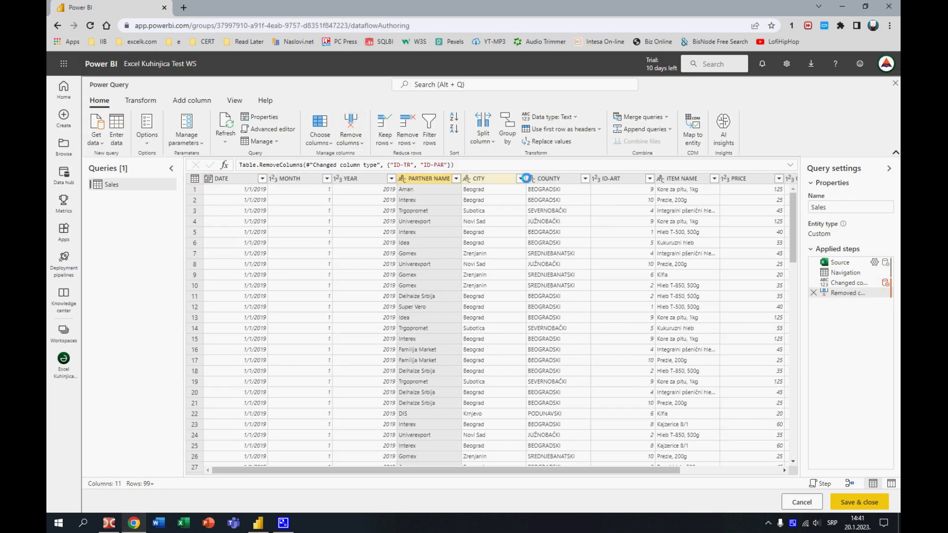
pyautogui.click(351, 120)
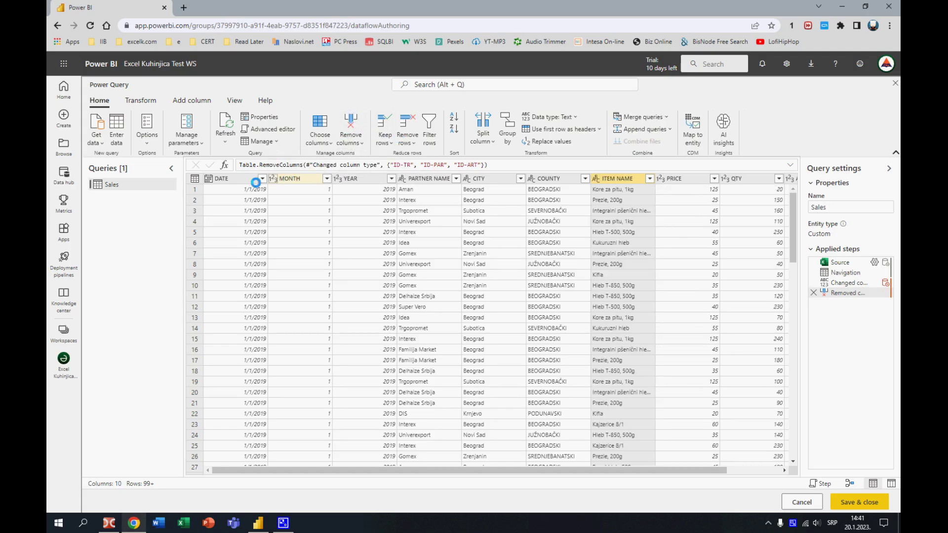
pyautogui.click(240, 179)
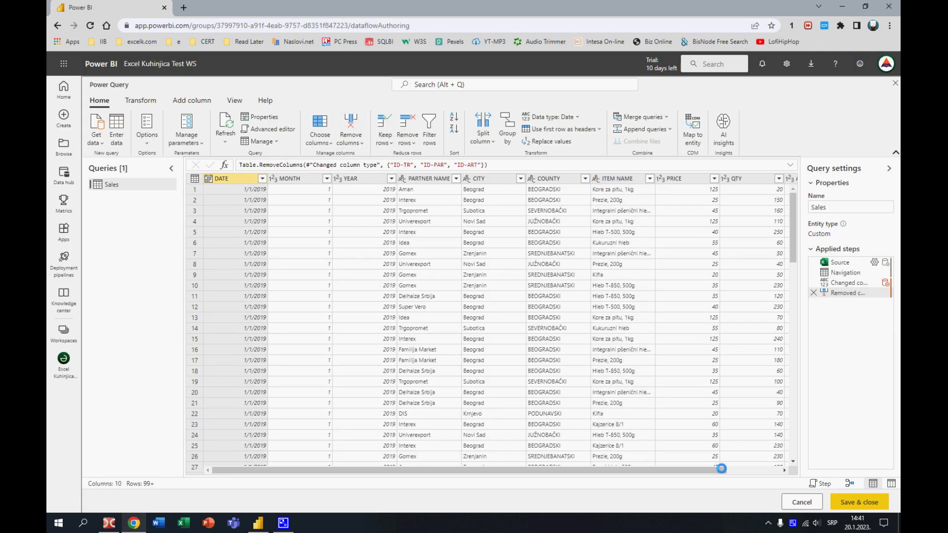
# Step: Save the Sales query as a dataflow named MDF and refresh it immediately
pyautogui.click(852, 498)
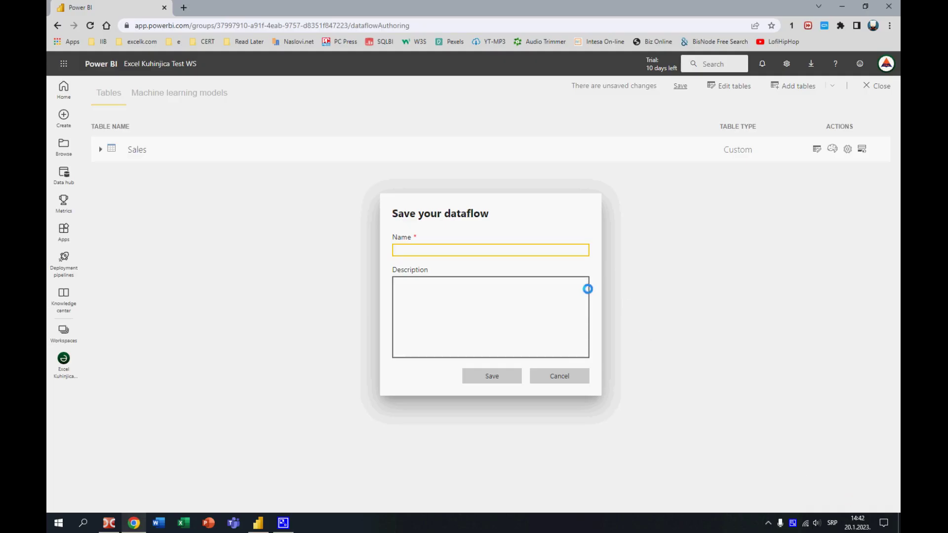
pyautogui.write('MDF')
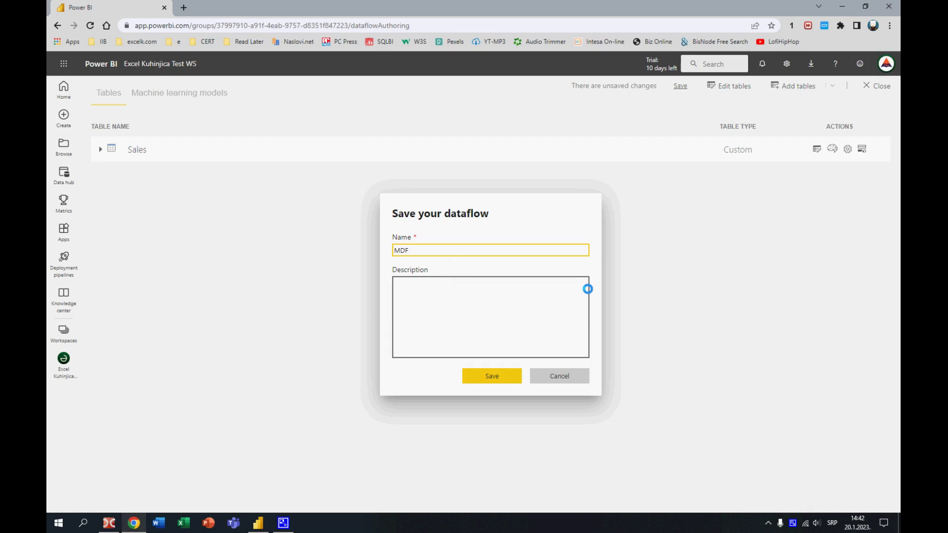
pyautogui.click(502, 378)
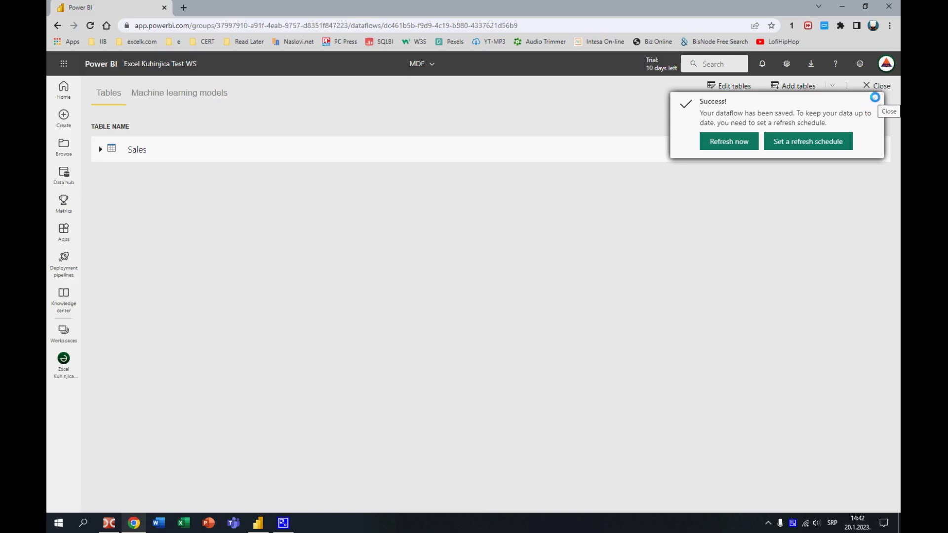
pyautogui.click(736, 141)
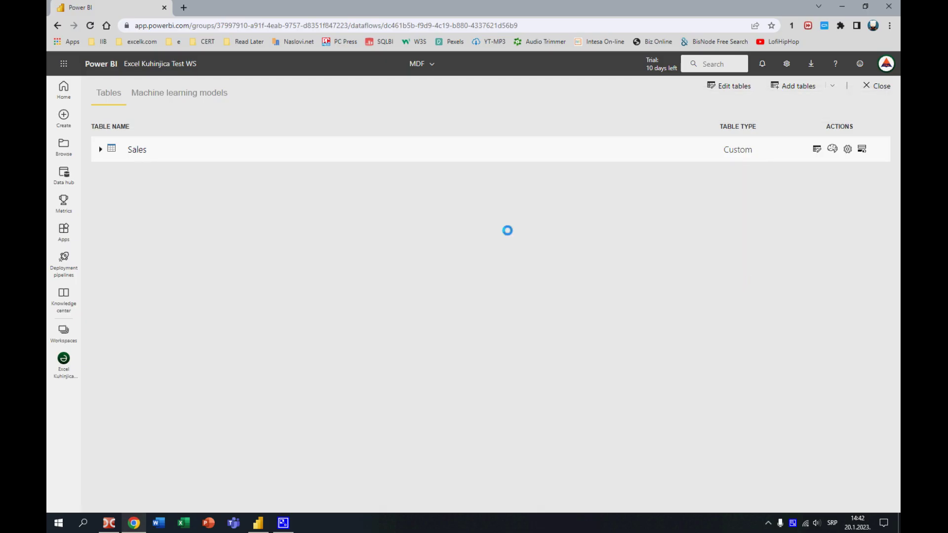
# Step: Review the columns and data types of the Sales table in the dataflow, and return to the Excel Kuhinjica Test WS workspace
pyautogui.click(101, 150)
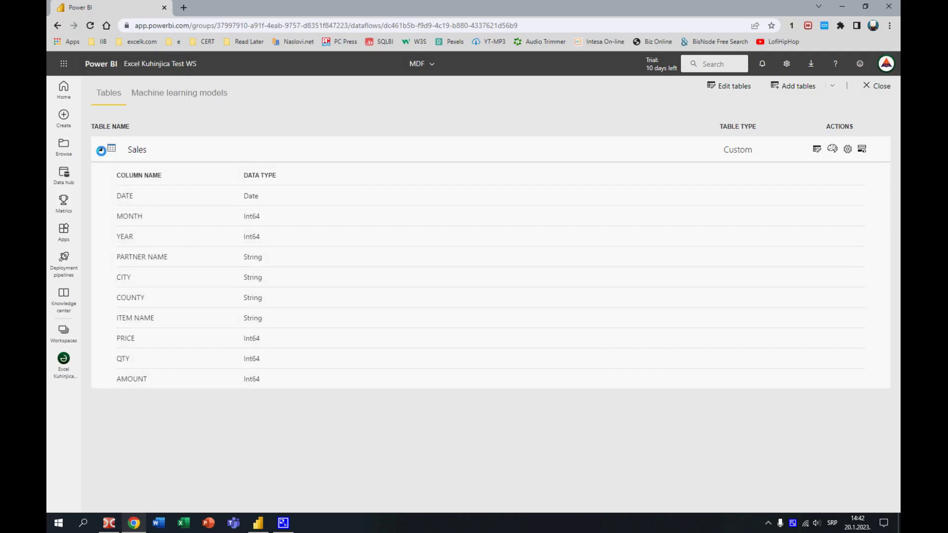
pyautogui.click(101, 150)
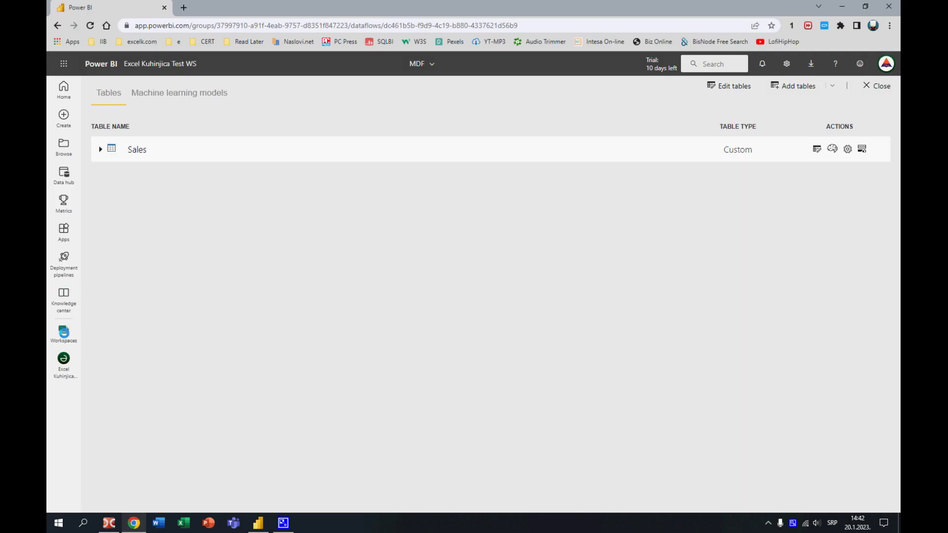
pyautogui.click(63, 357)
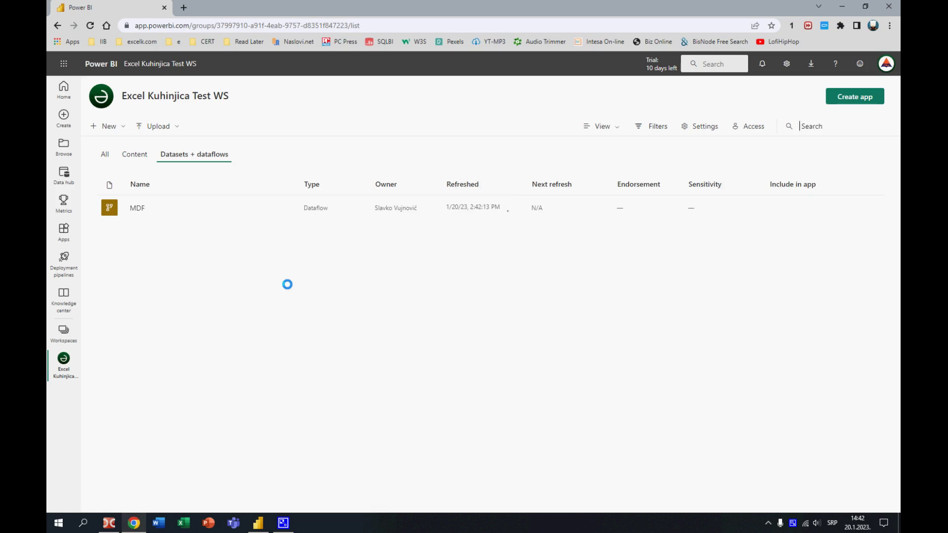
# Step: Switch to Power BI Desktop and connect the untitled report to the Power Platform Dataflows source
pyautogui.moveTo(258, 522)
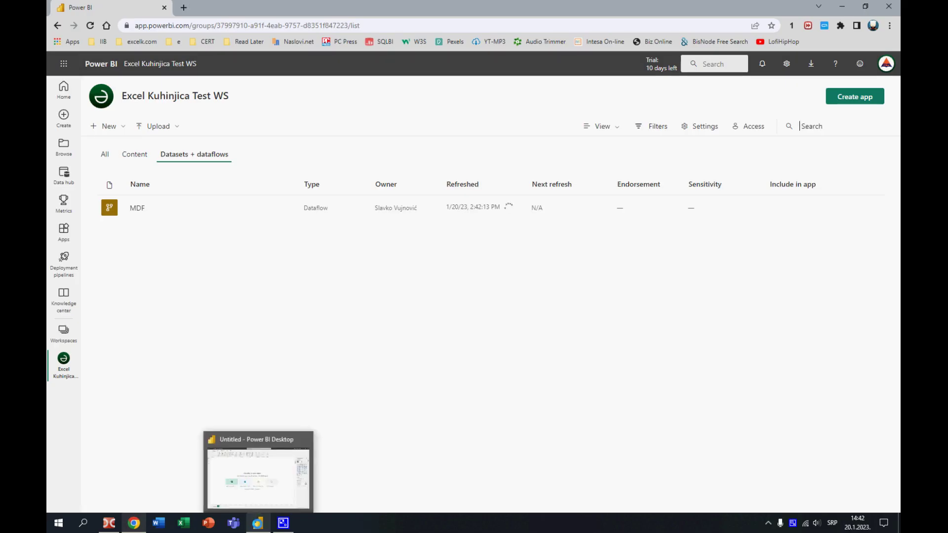
pyautogui.click(276, 448)
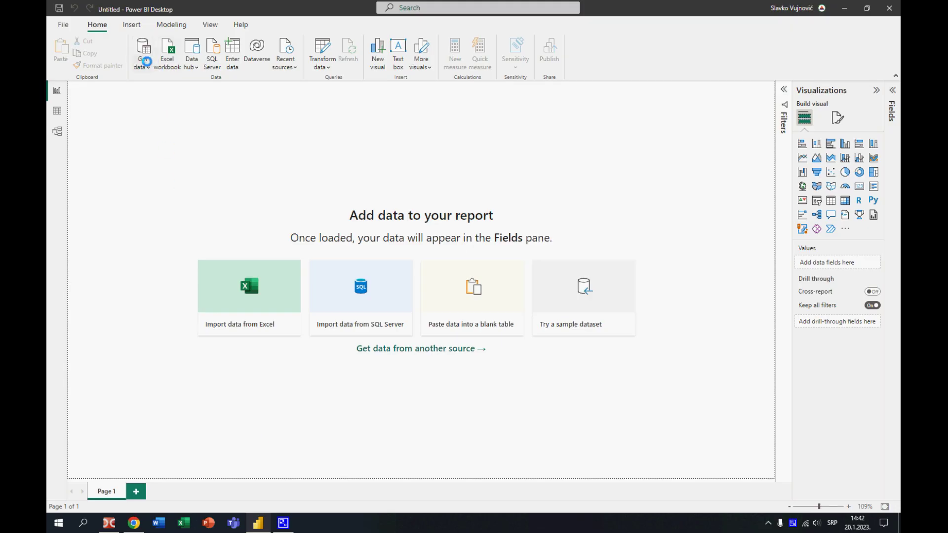
pyautogui.click(147, 60)
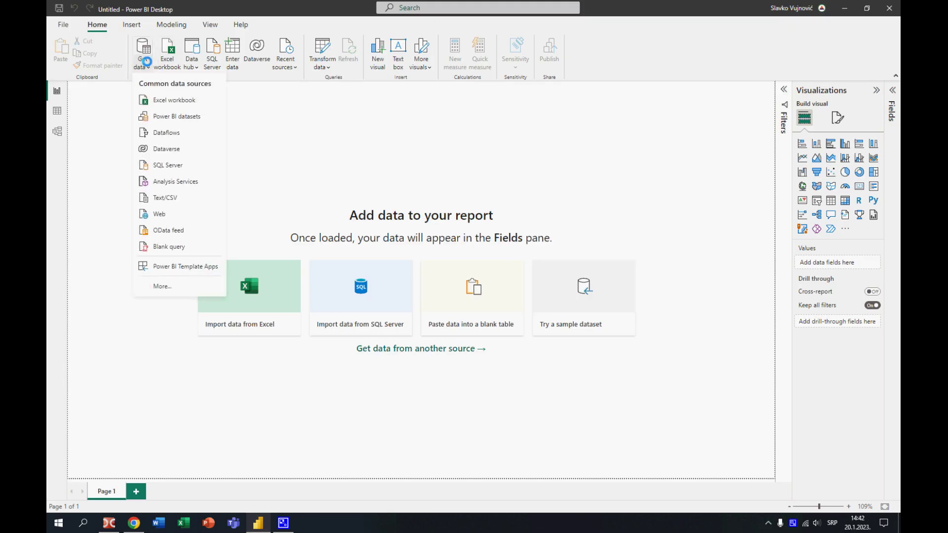
pyautogui.click(162, 286)
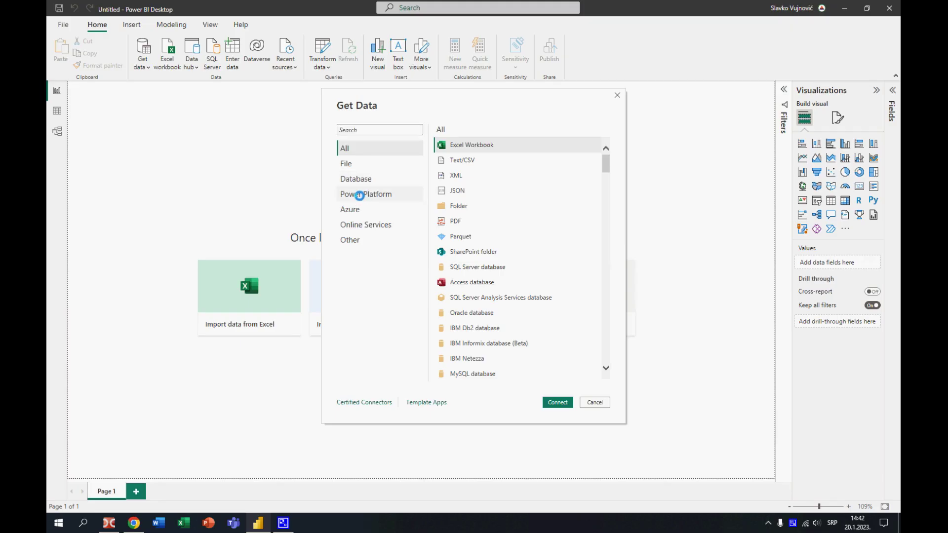
pyautogui.click(359, 195)
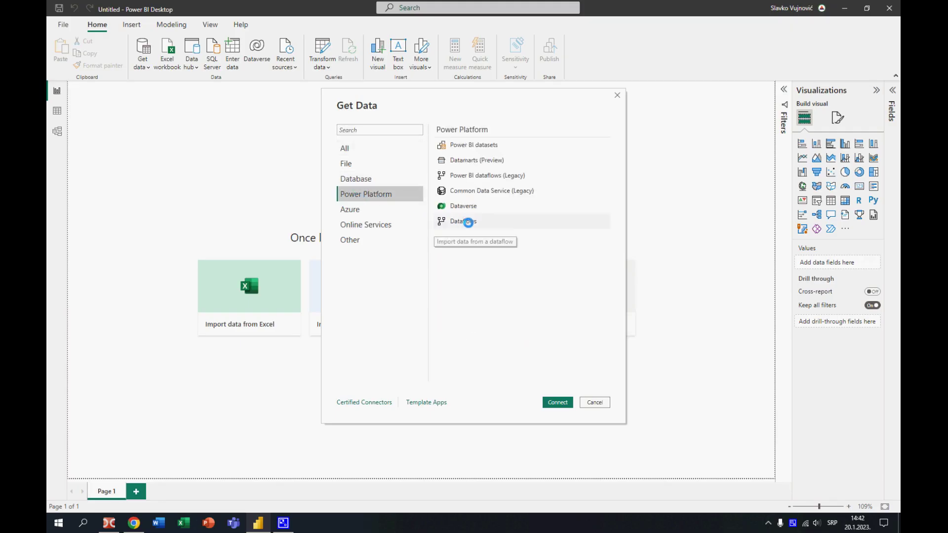
pyautogui.click(468, 222)
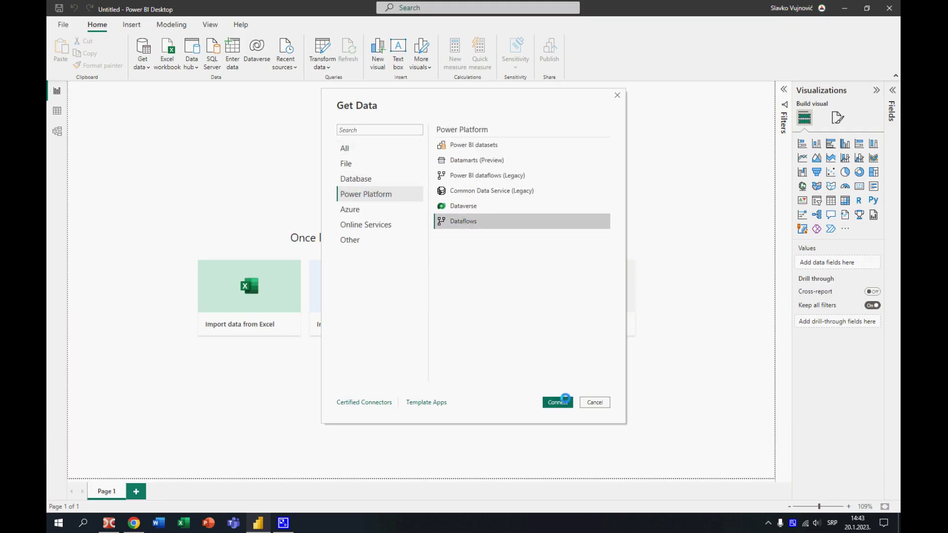
pyautogui.click(560, 401)
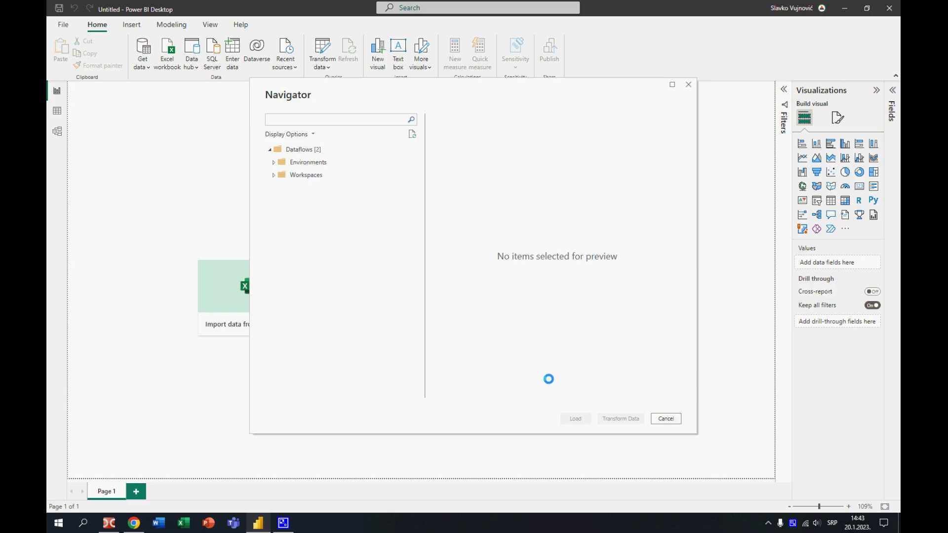
# Step: Load the Sales table from the MDF dataflow of the Excel Kuhinjica Test WS workspace into the report
pyautogui.click(272, 174)
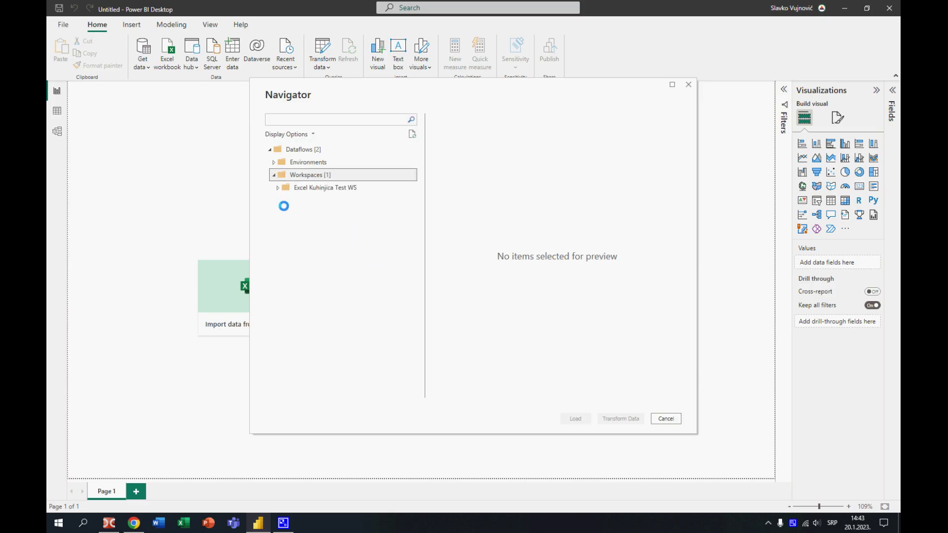
pyautogui.click(277, 189)
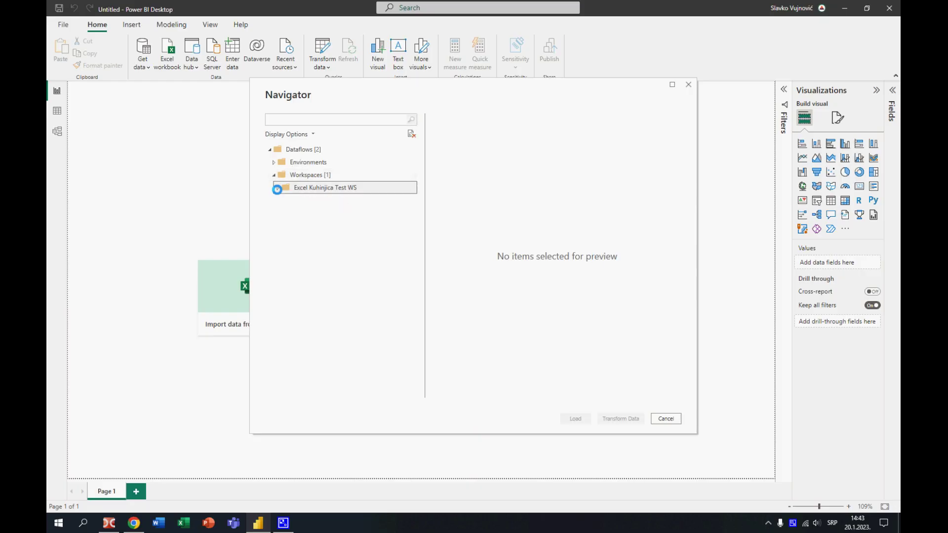
pyautogui.click(280, 199)
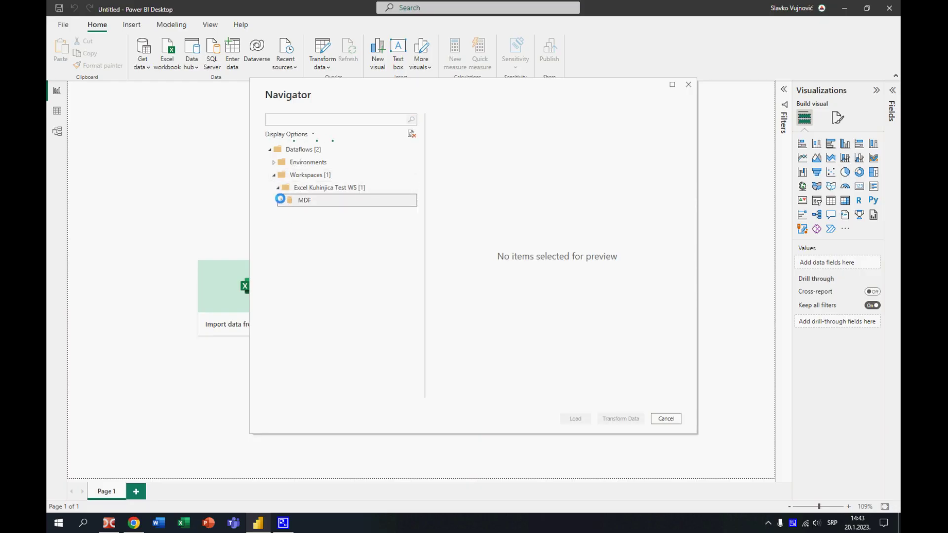
pyautogui.click(293, 212)
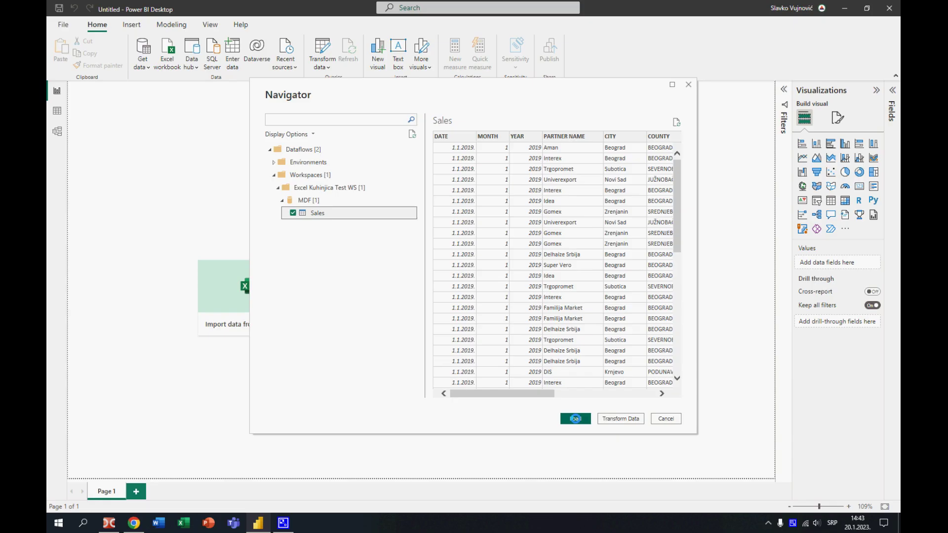
pyautogui.click(575, 419)
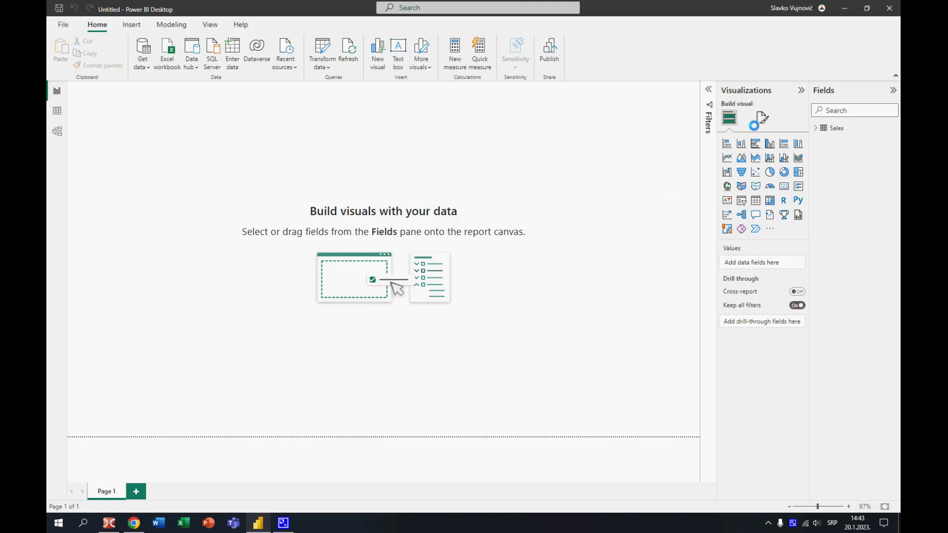
# Step: Build a table visual from the Sales fields PARTNER NAME and AMOUNT, and offset it slightly from the page's upper-left corner
pyautogui.click(815, 127)
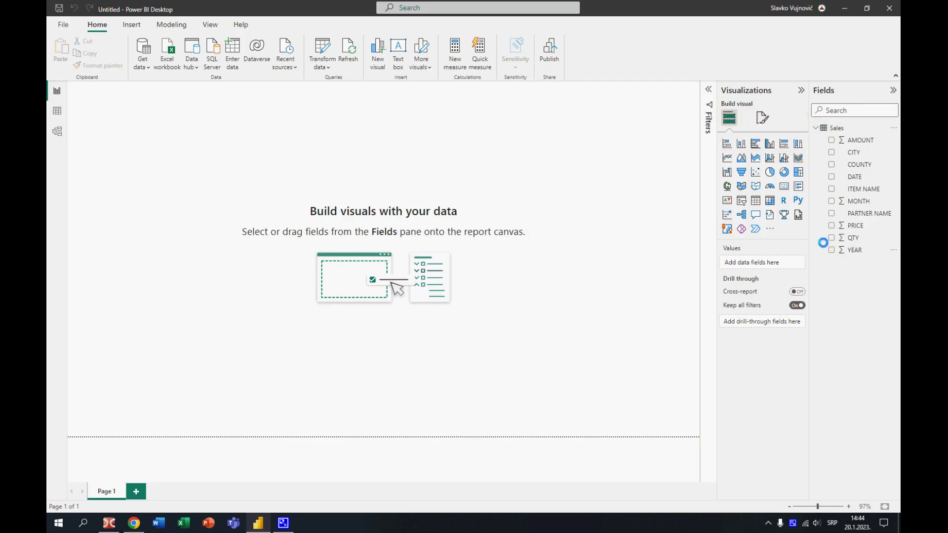
pyautogui.click(831, 214)
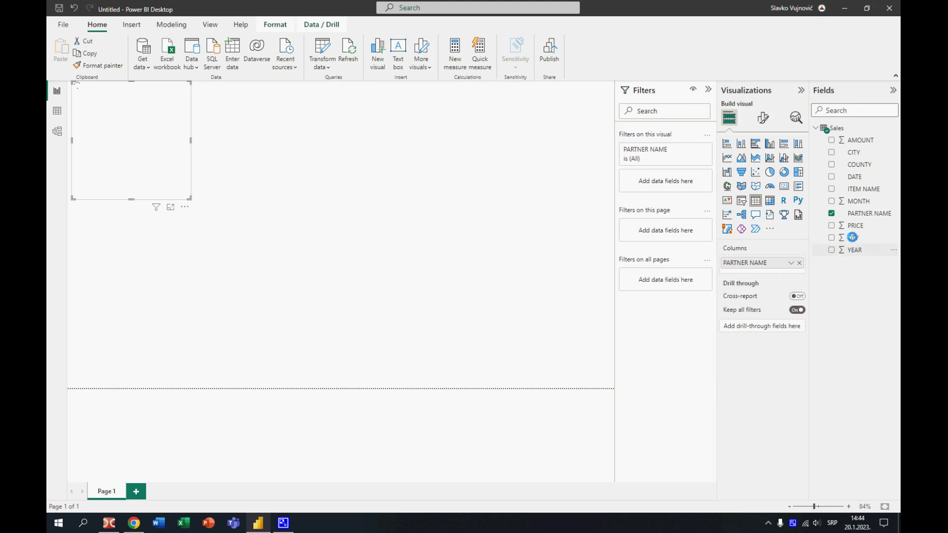
pyautogui.moveTo(855, 140); pyautogui.dragTo(793, 267)
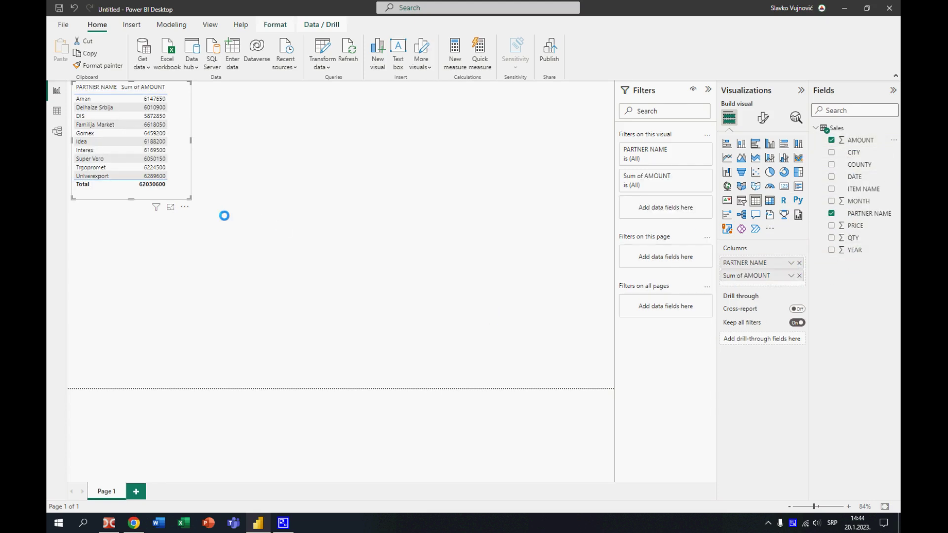
pyautogui.moveTo(179, 84); pyautogui.dragTo(182, 96)
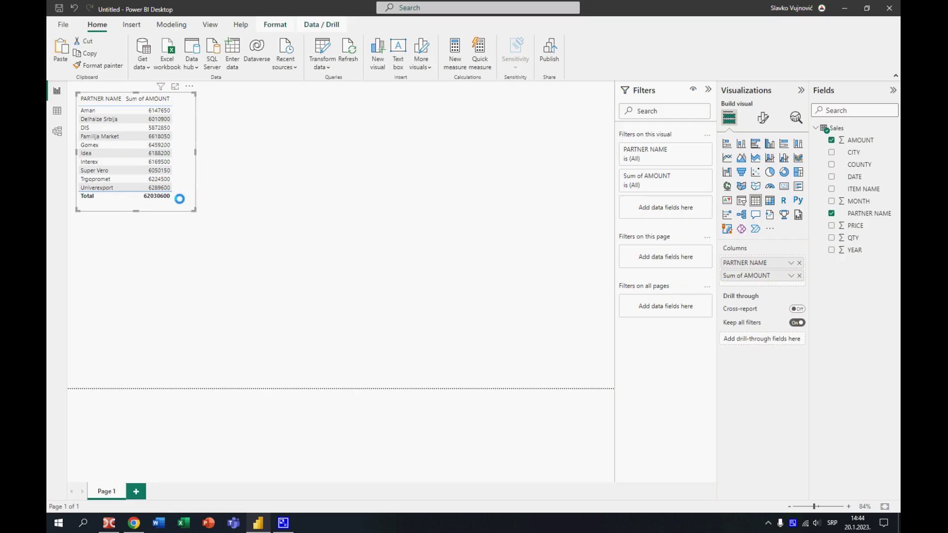
# Step: Place a copy of the partner amount table beside the original and convert the copy to a clustered column chart
pyautogui.hotkey('ctrl', 'v')
pyautogui.moveTo(178, 214); pyautogui.dragTo(295, 209)
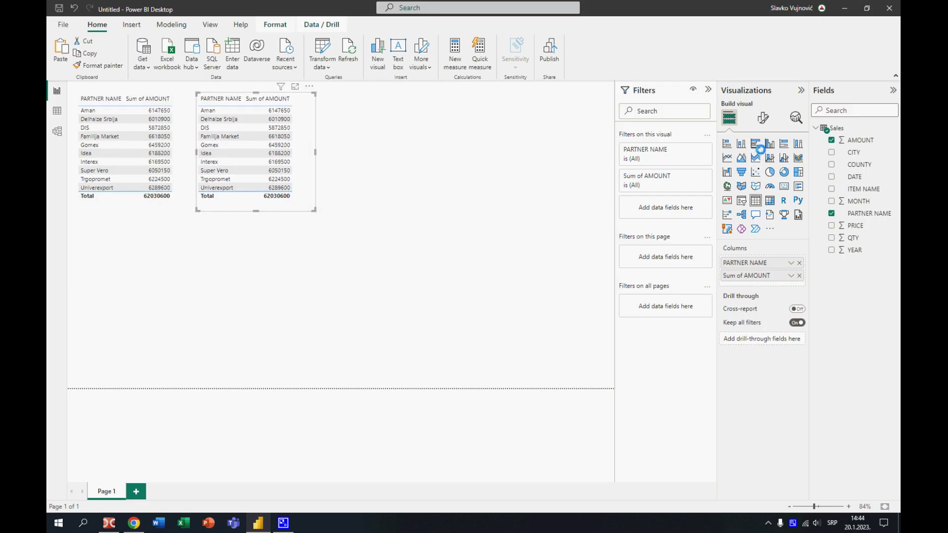
pyautogui.click(770, 144)
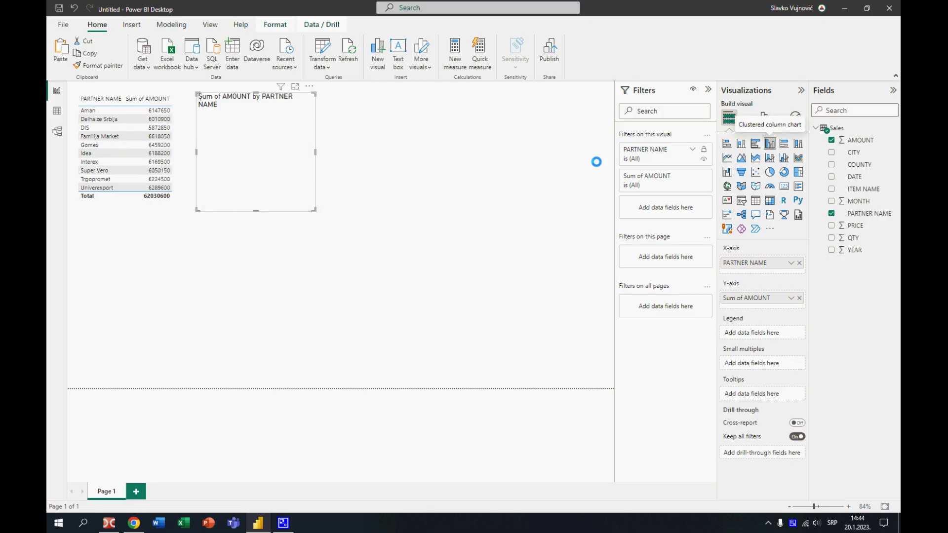
# Step: Widen the clustered column chart to fill most of the page width beside the table, and turn on its data labels
pyautogui.moveTo(313, 151); pyautogui.dragTo(328, 152)
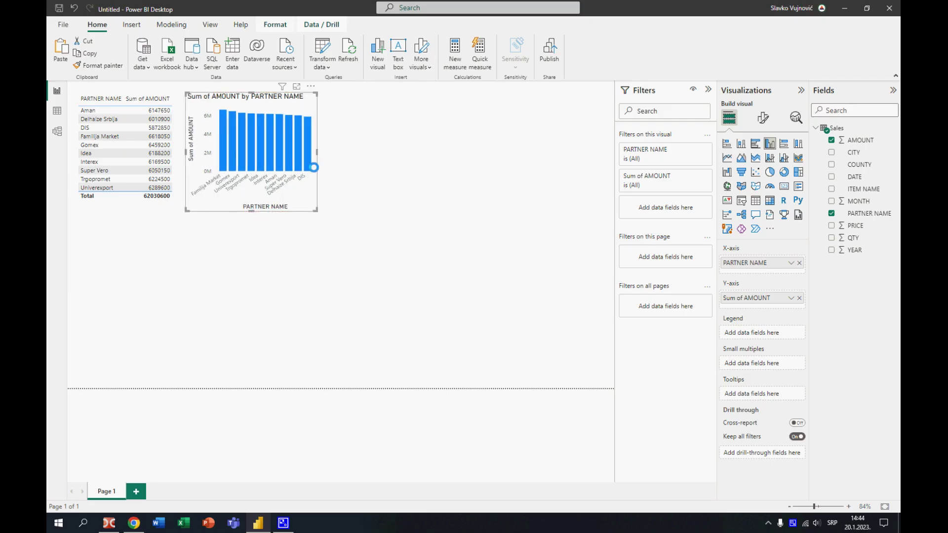
pyautogui.moveTo(328, 151); pyautogui.dragTo(573, 153)
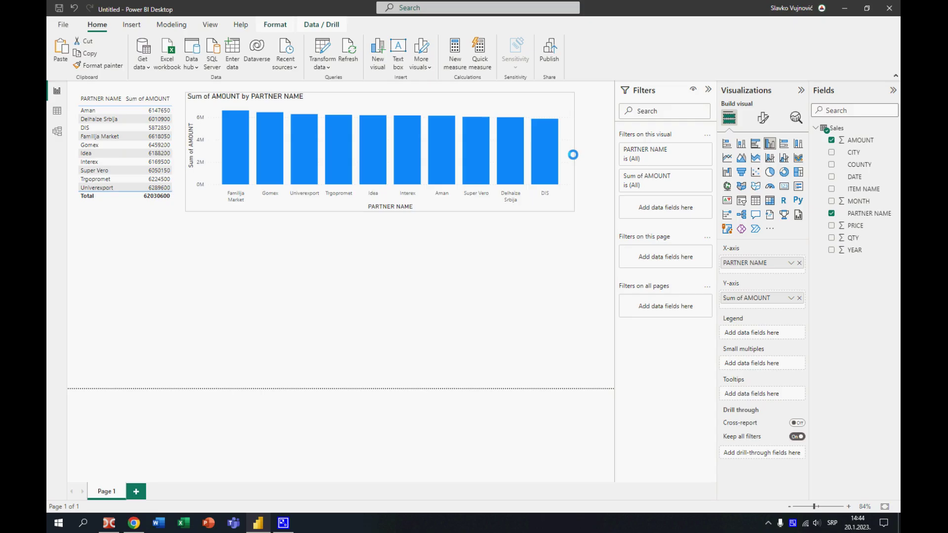
pyautogui.click(769, 117)
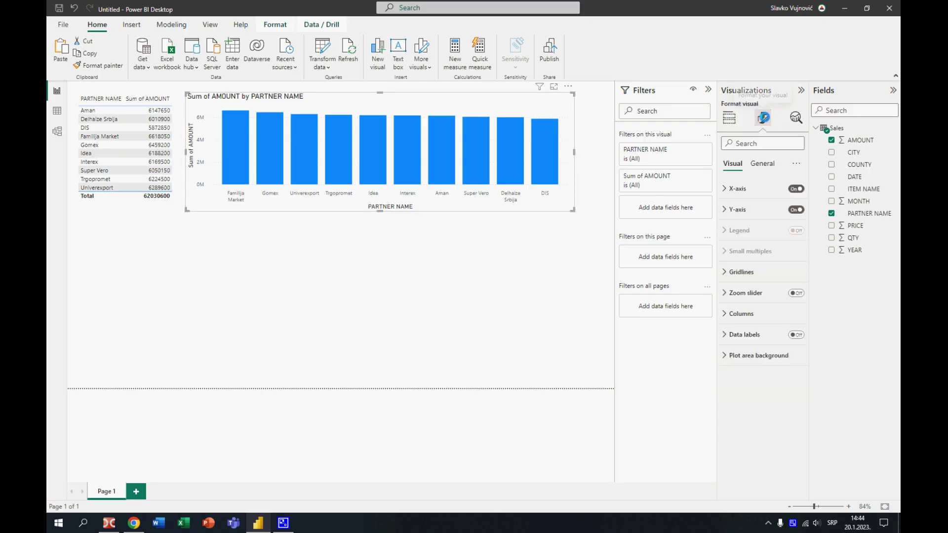
pyautogui.click(795, 334)
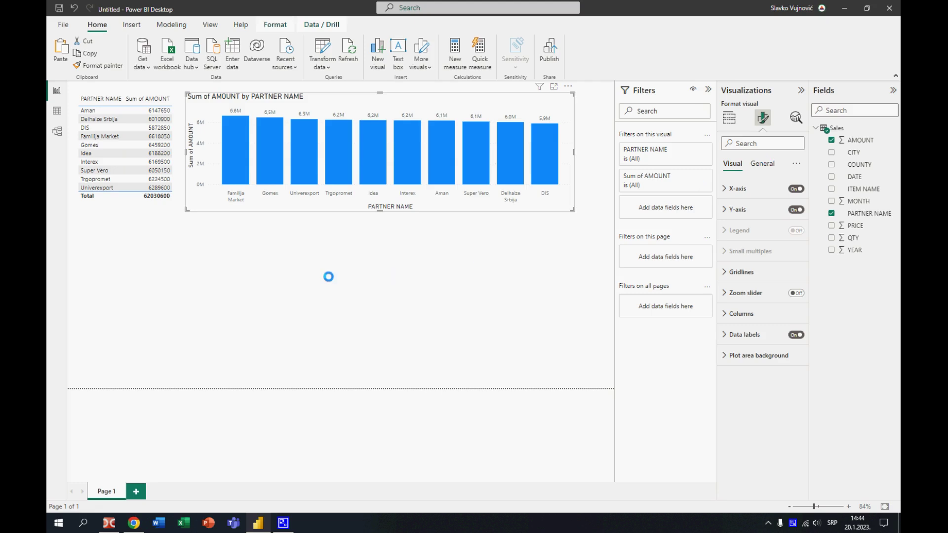
pyautogui.click(328, 277)
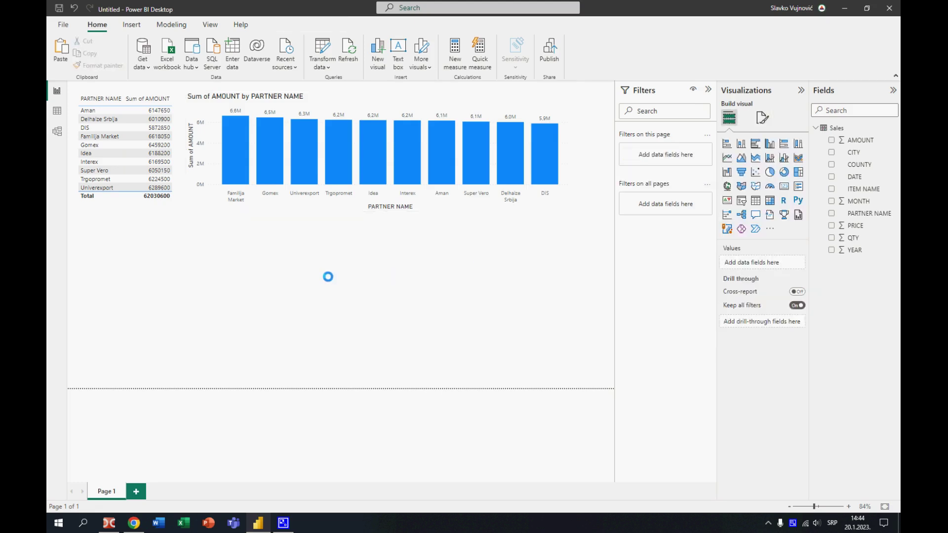